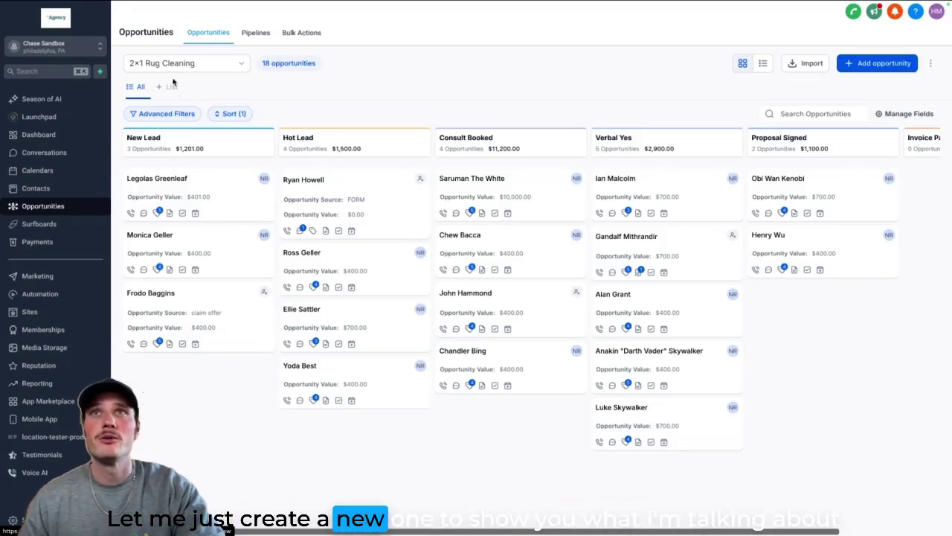
- Create a new pipeline named Standing Offer with Opt in as its first stage
left_click(257, 35)
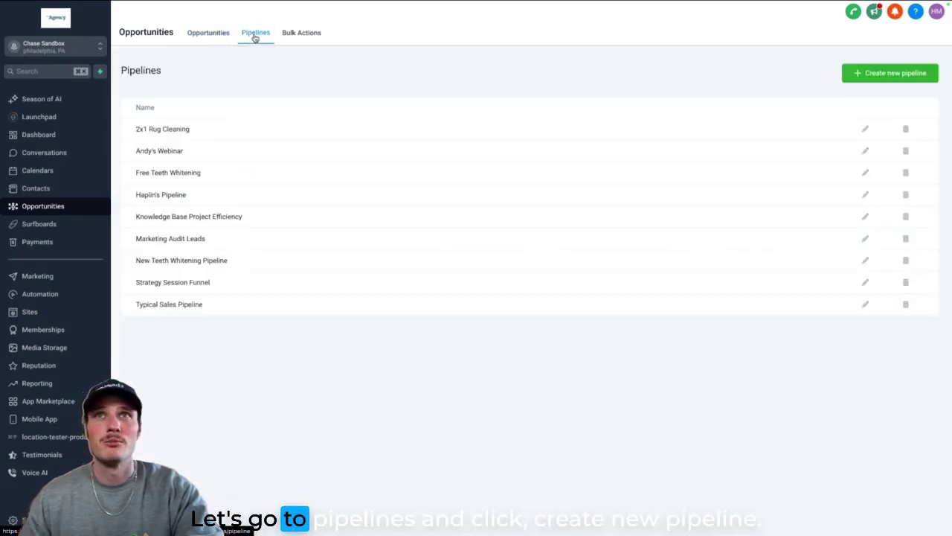
left_click(876, 72)
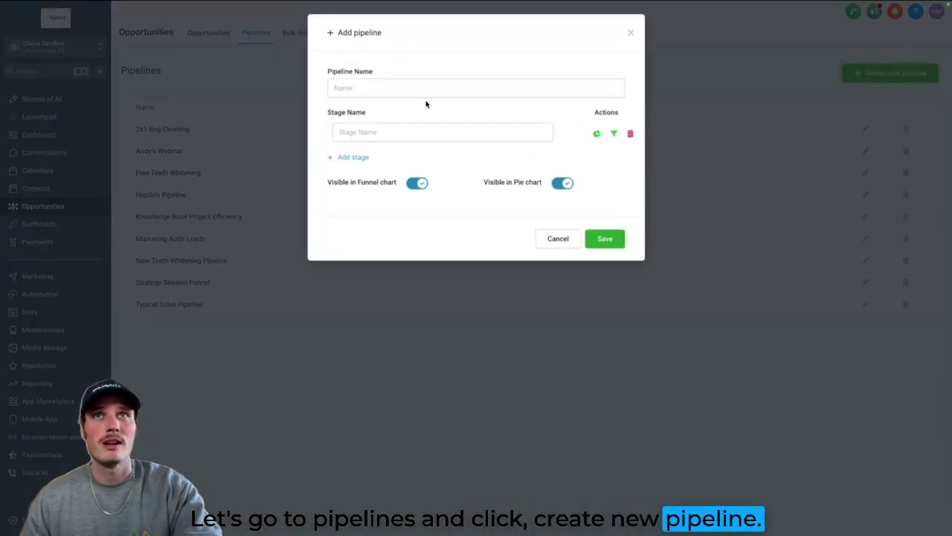
left_click(419, 89)
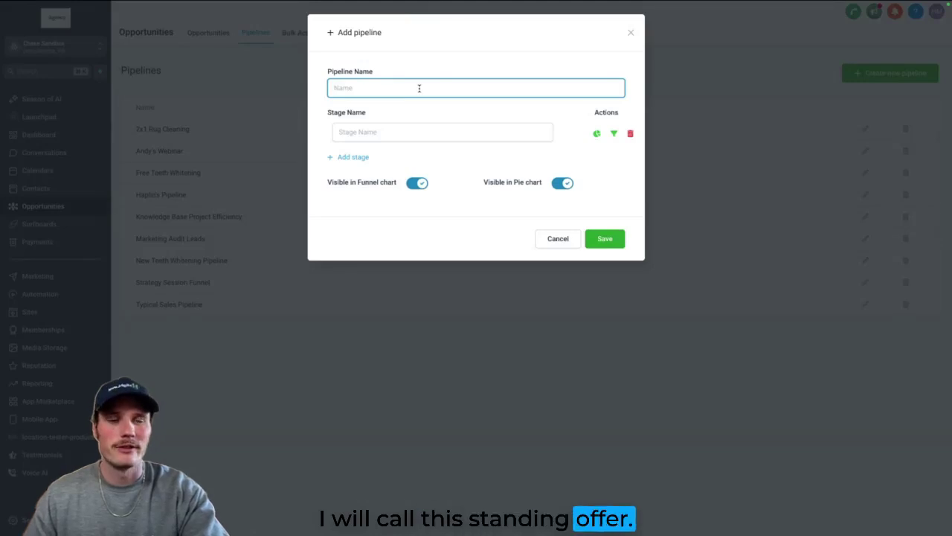
type("Standing Offer")
left_click(428, 132)
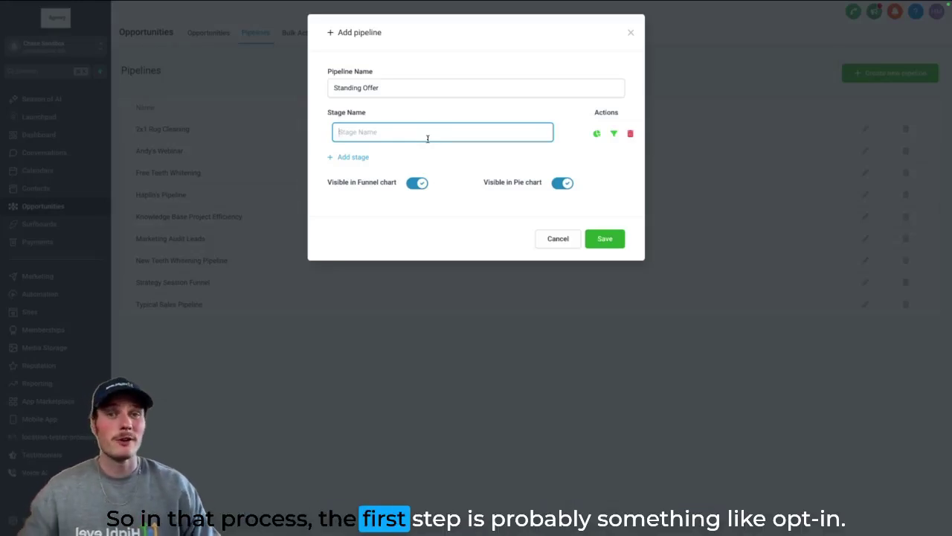
type("Opt in")
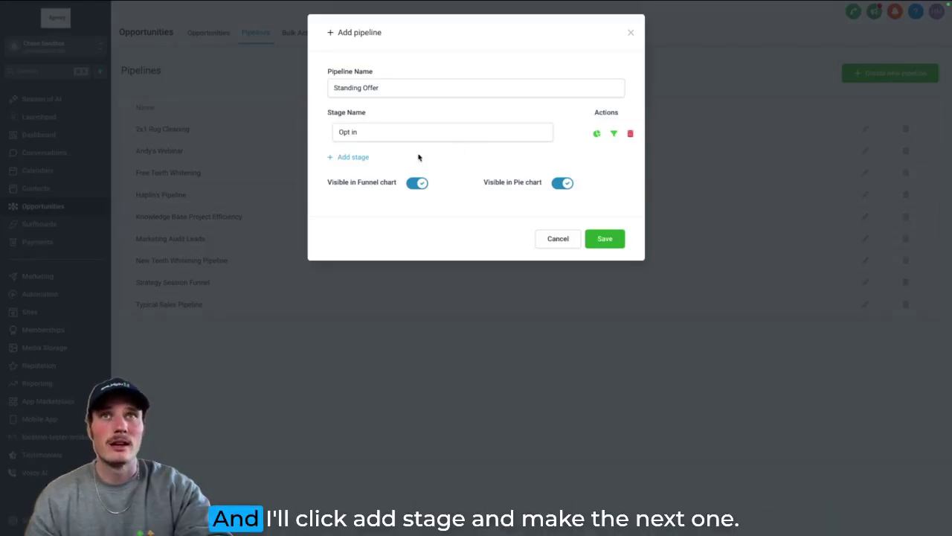
- Add the stages Offer Redeemed and New Sale to the Standing Offer pipeline and save it
left_click(365, 158)
left_click(411, 161)
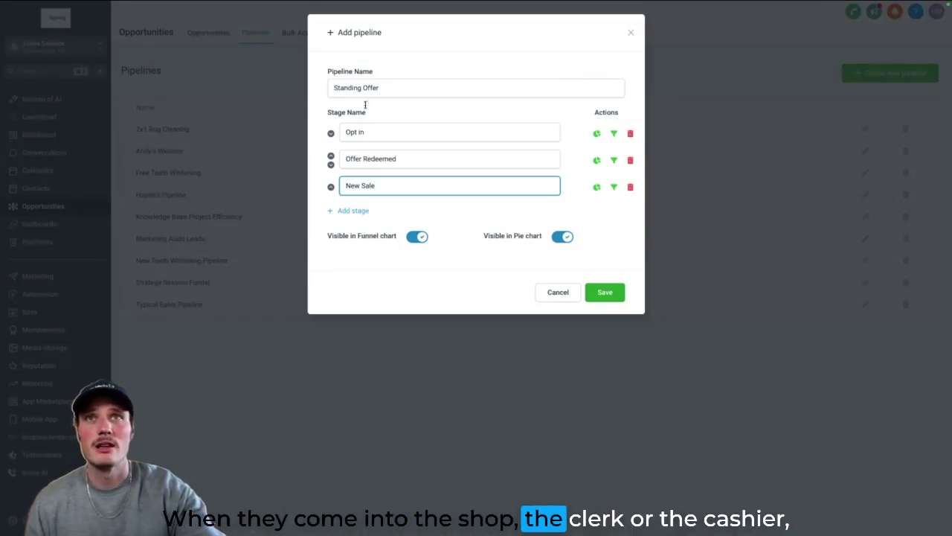
left_click(354, 161)
left_click_drag(347, 158, 406, 160)
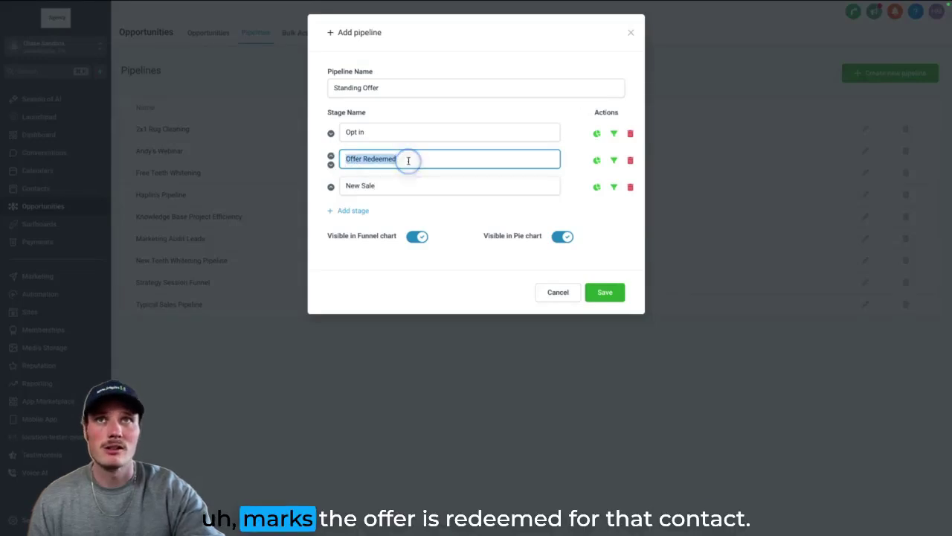
left_click(406, 159)
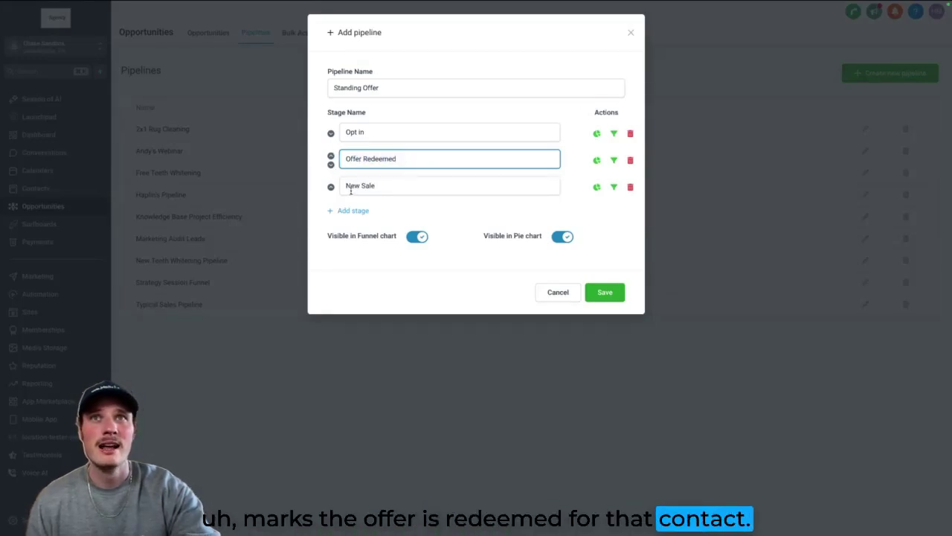
left_click_drag(347, 186, 405, 187)
left_click(406, 188)
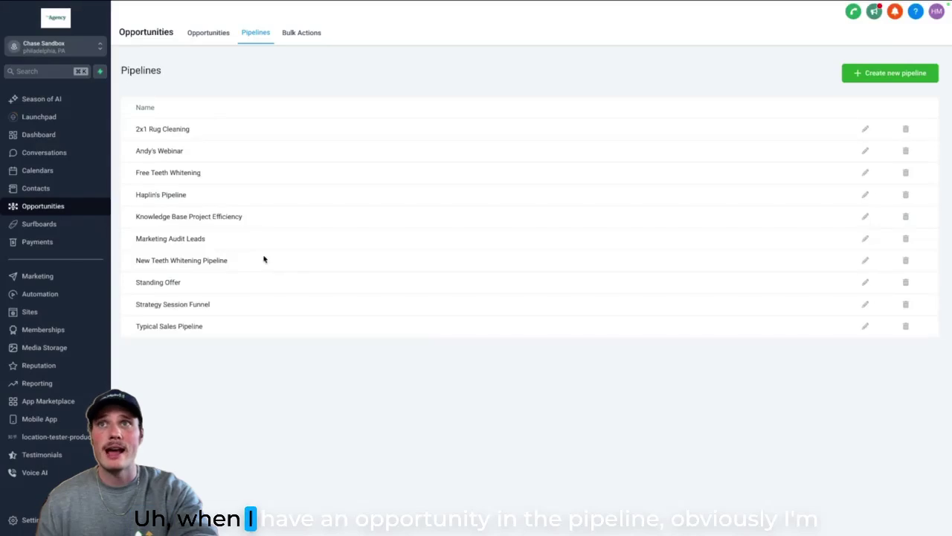
- View the 2x1 Rug Cleaning opportunities board and try moving the first New Lead card
left_click(212, 34)
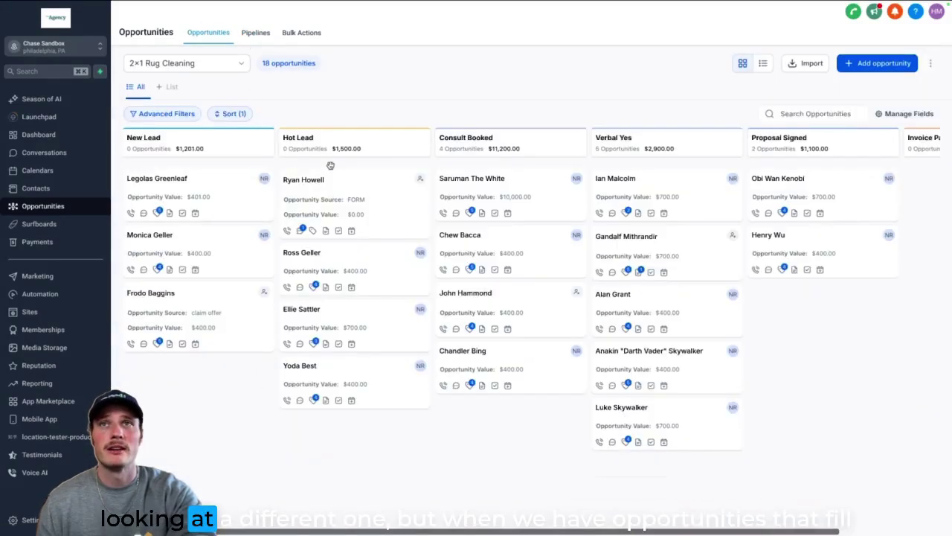
left_click_drag(223, 185, 250, 183)
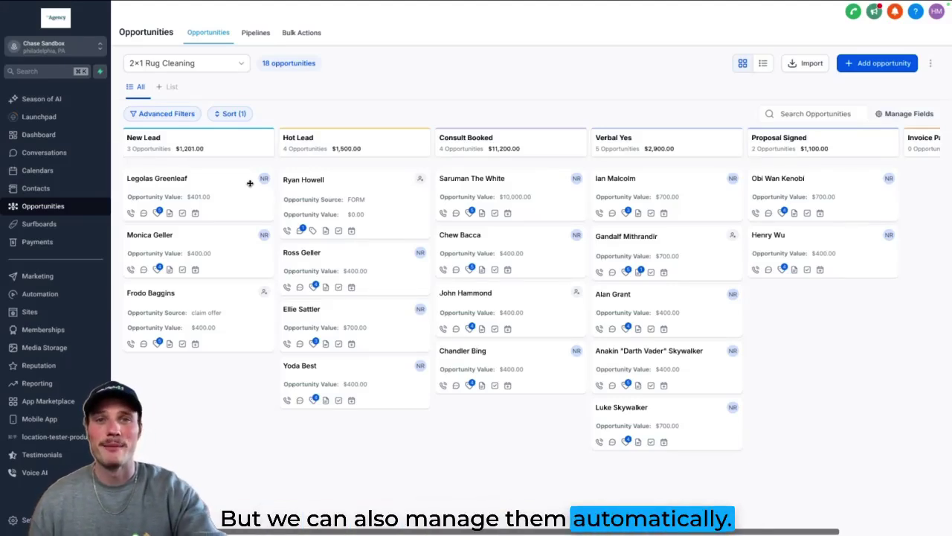
- Find the Free Coffee Flow workflow in the automations, open it and view its Email action
left_click(60, 294)
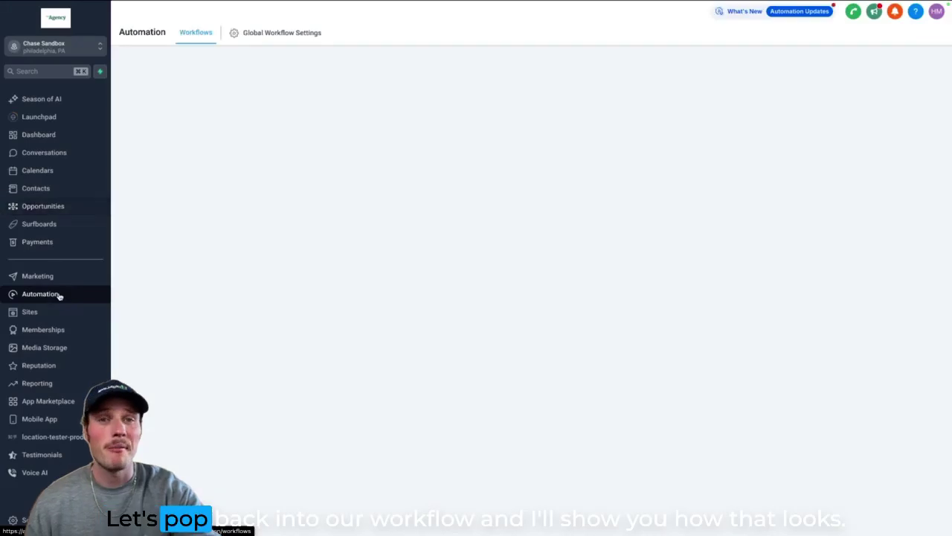
left_click(736, 130)
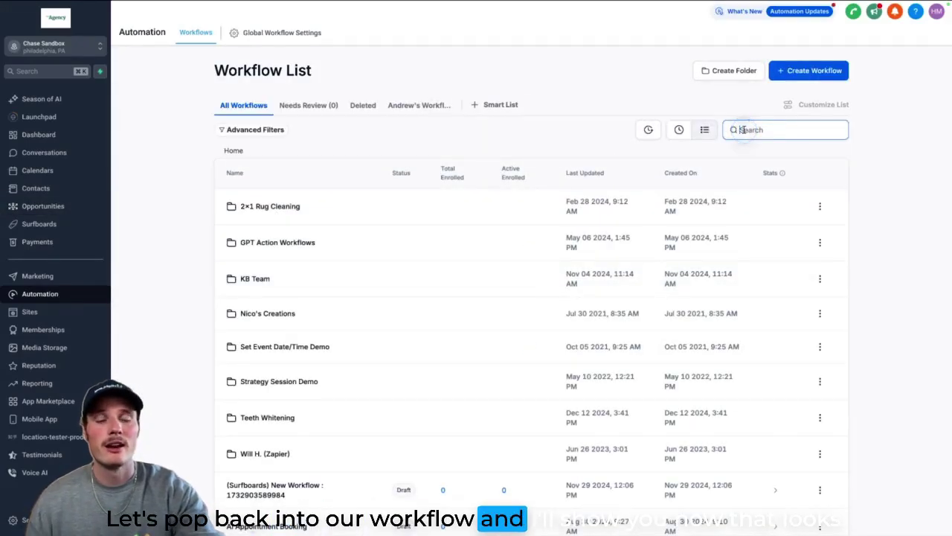
type("co")
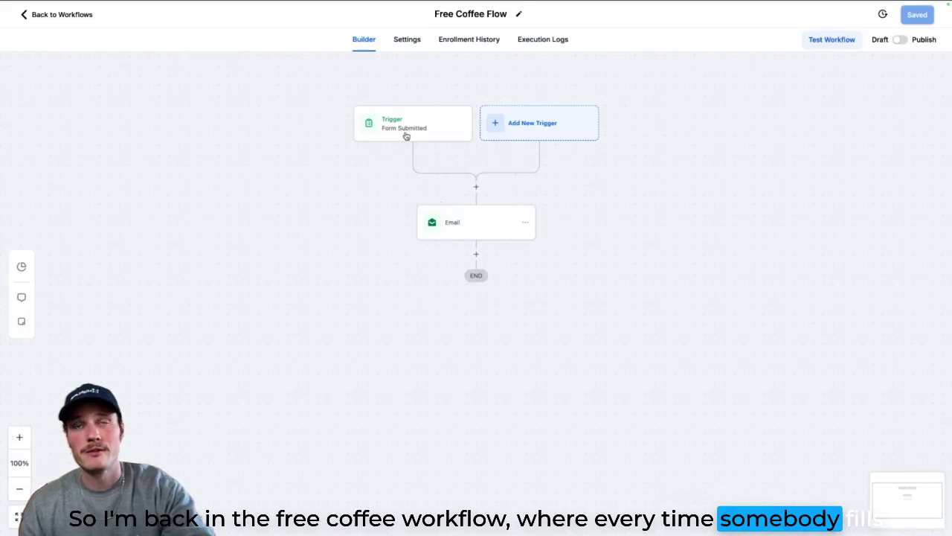
left_click(457, 216)
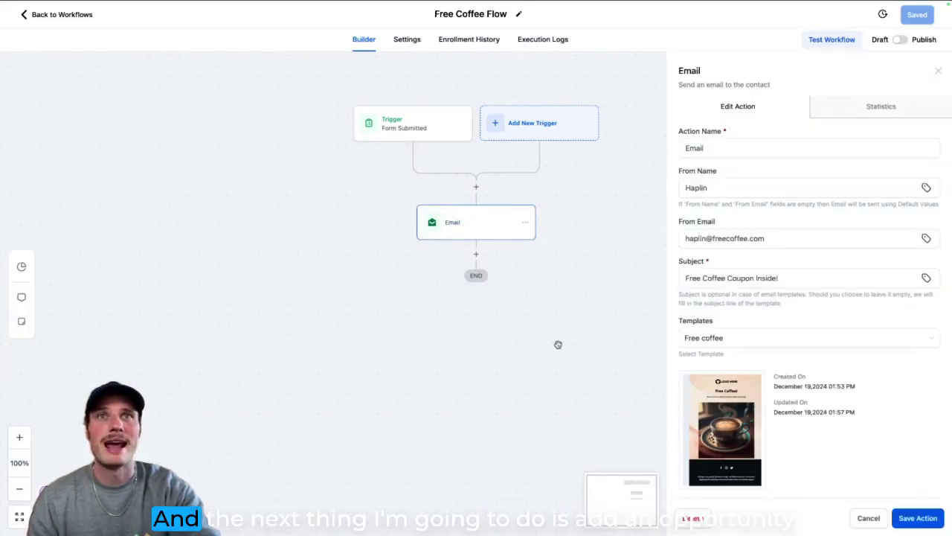
- Add a Create/Update Opportunity action after the Email action and set its pipeline to Standing Offer
left_click(477, 255)
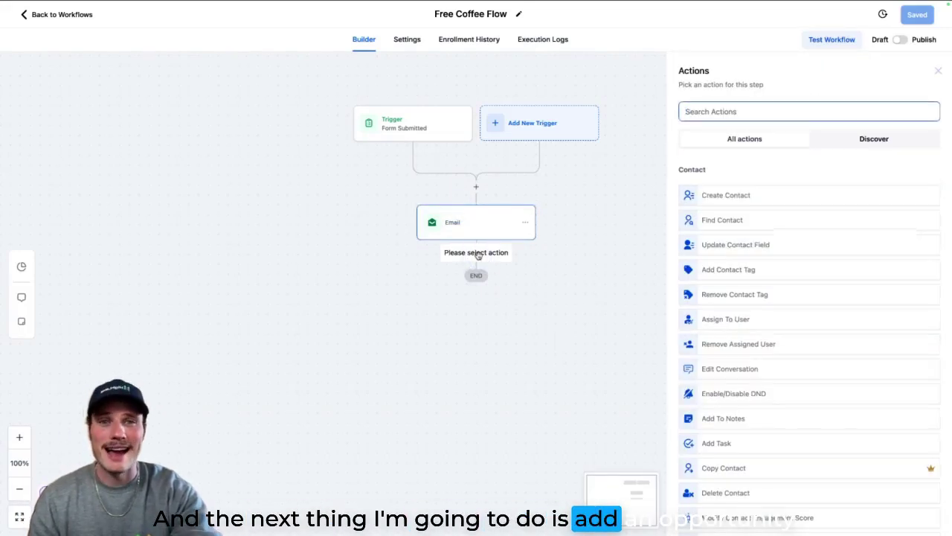
type("opp")
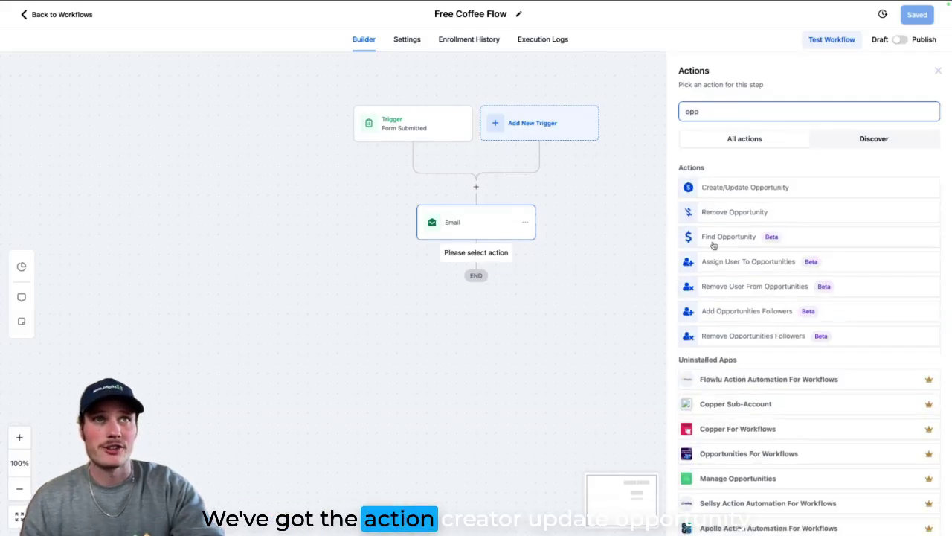
left_click(748, 186)
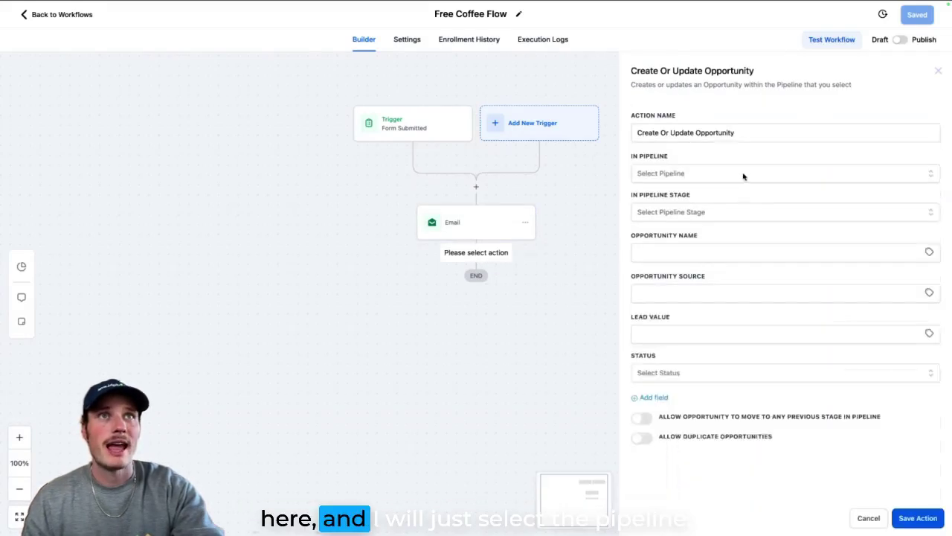
left_click(744, 174)
scroll(696, 233, "down", 4)
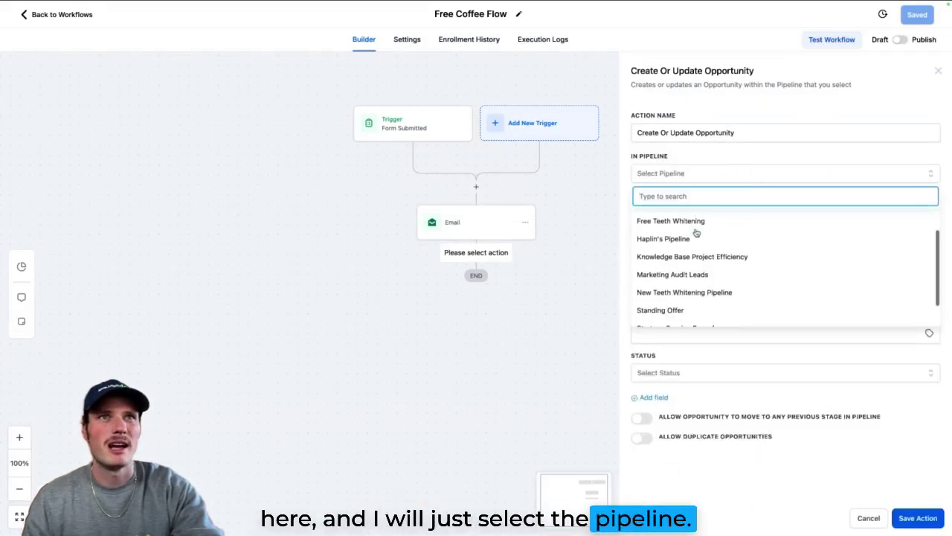
left_click(674, 280)
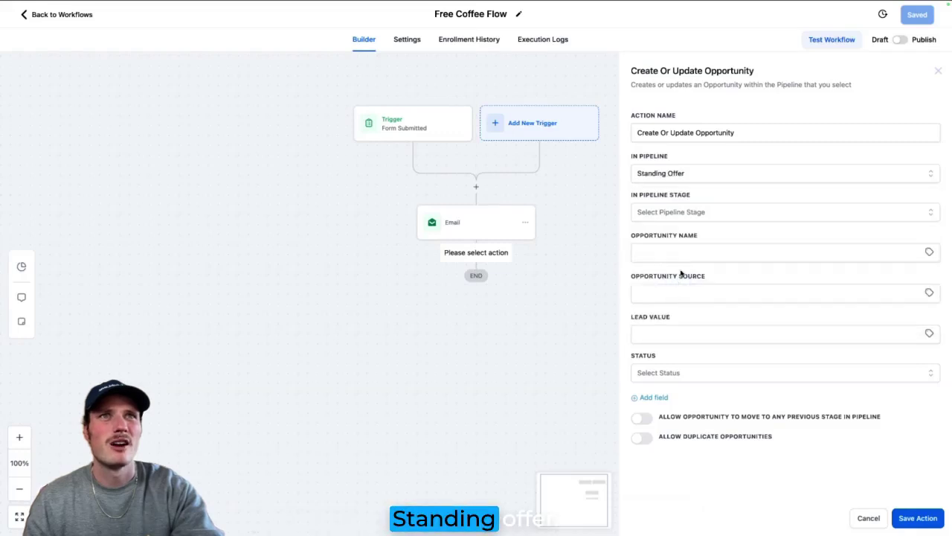
- Set the opportunity action's pipeline stage to Opt in and its status to open, and save the action
left_click(701, 214)
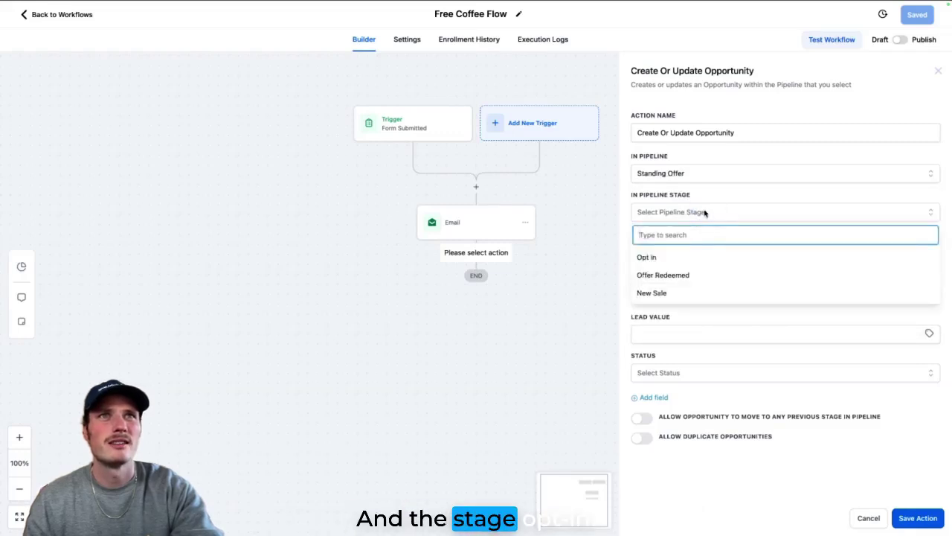
left_click(672, 254)
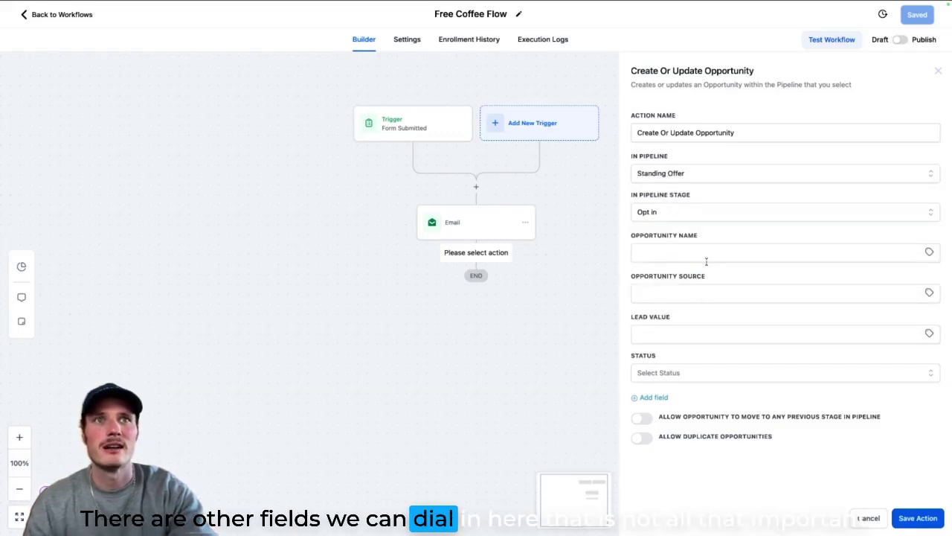
left_click(735, 372)
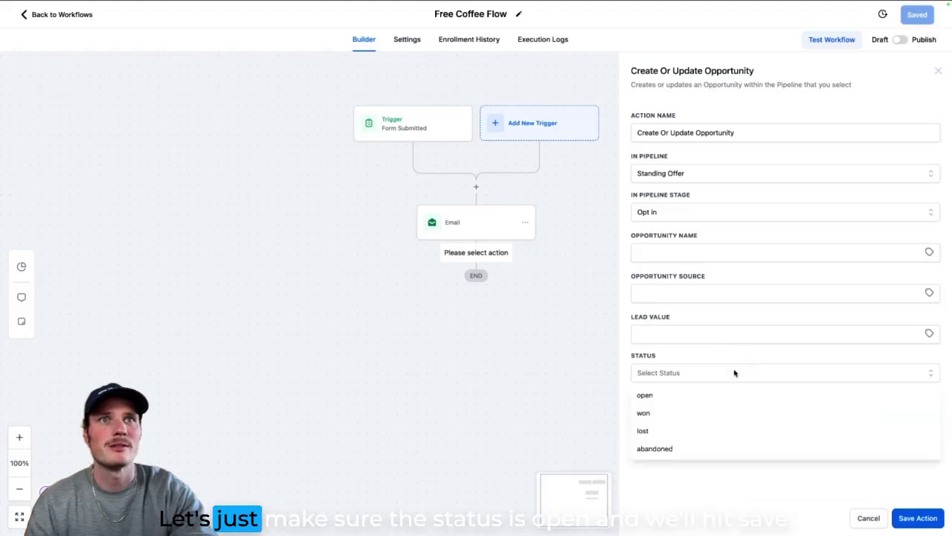
left_click(667, 392)
left_click(917, 517)
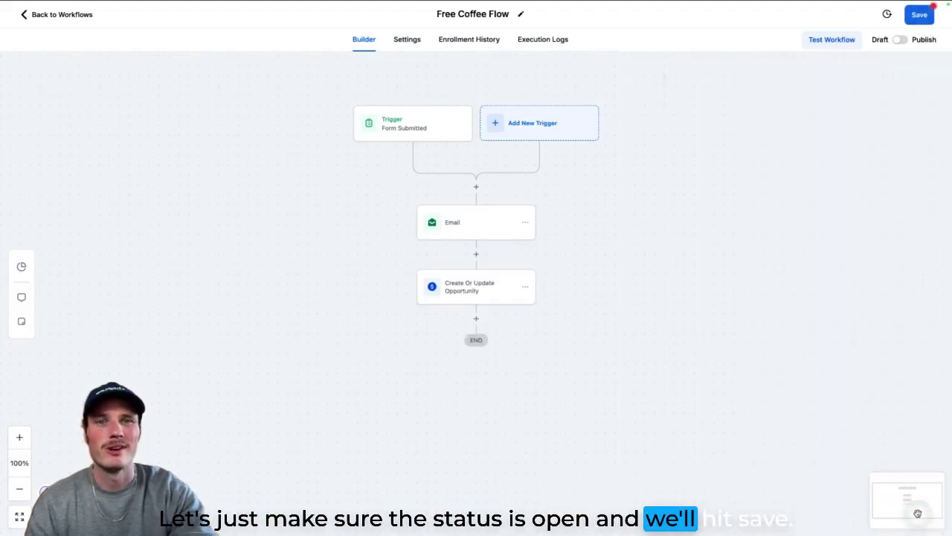
- Save the Free Coffee Flow workflow, switch it from draft to published and save it again
left_click(919, 15)
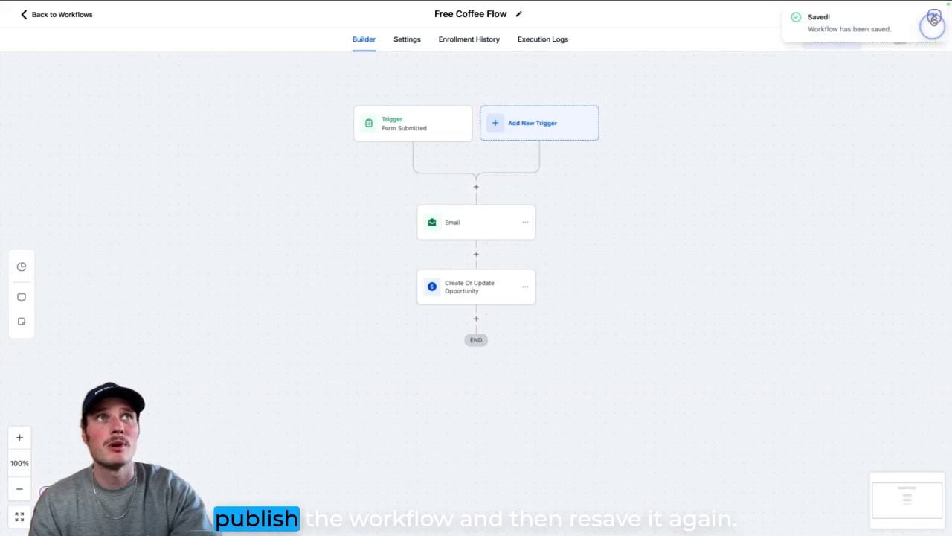
left_click(903, 41)
left_click(918, 14)
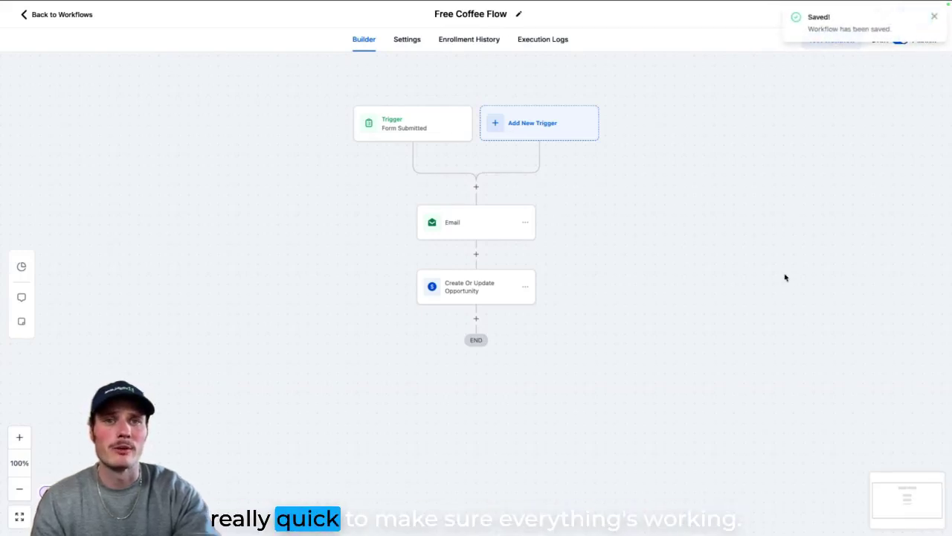
- Test the free coffee form on the Link Tree page preview, check its thank-you message and close the popup
left_click(30, 16)
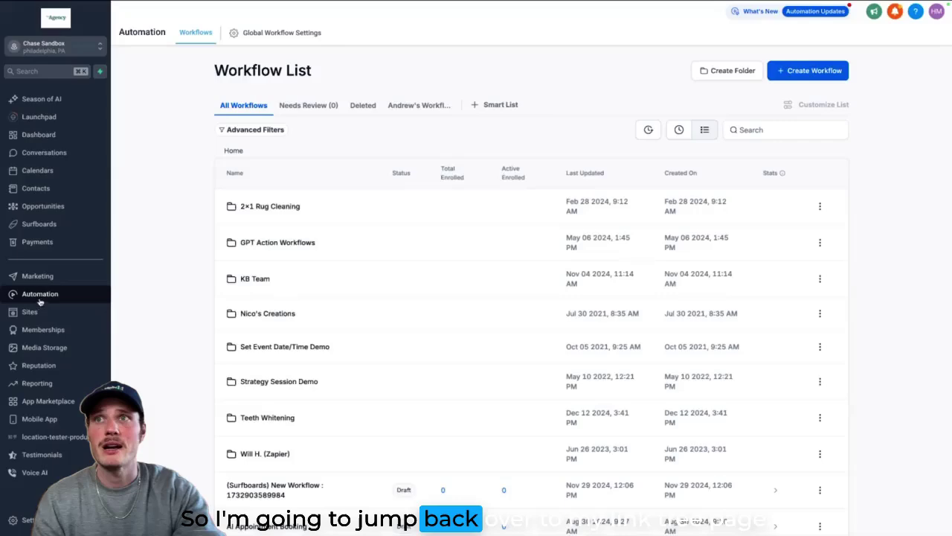
left_click(36, 311)
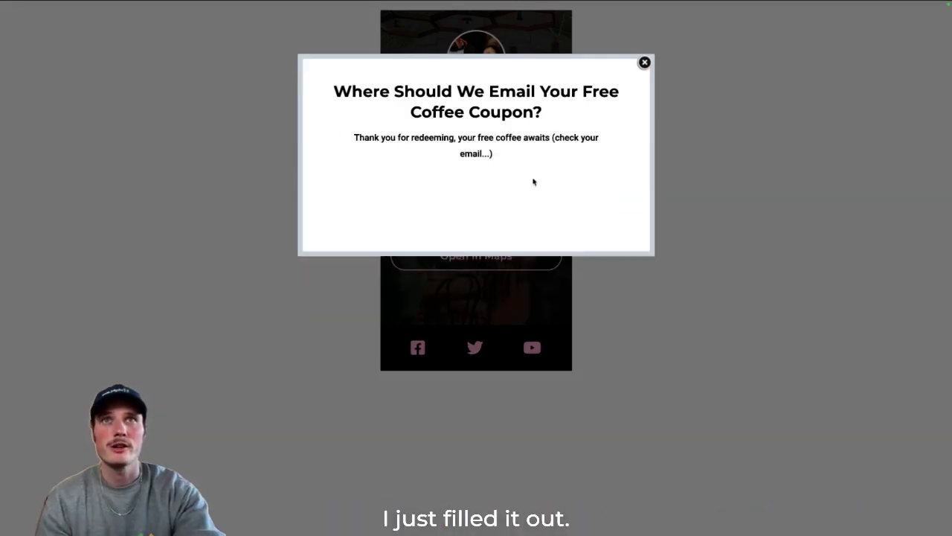
left_click_drag(412, 141, 521, 154)
left_click(521, 157)
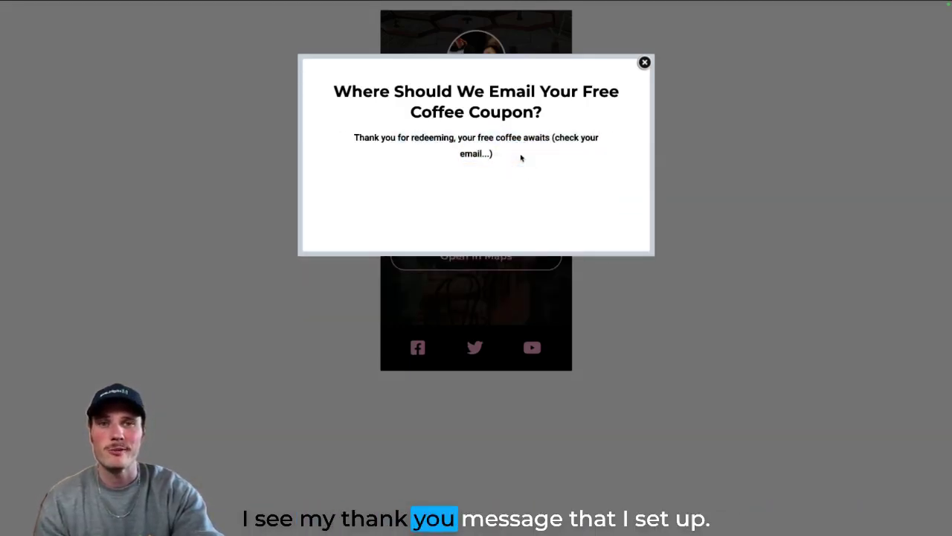
left_click(644, 62)
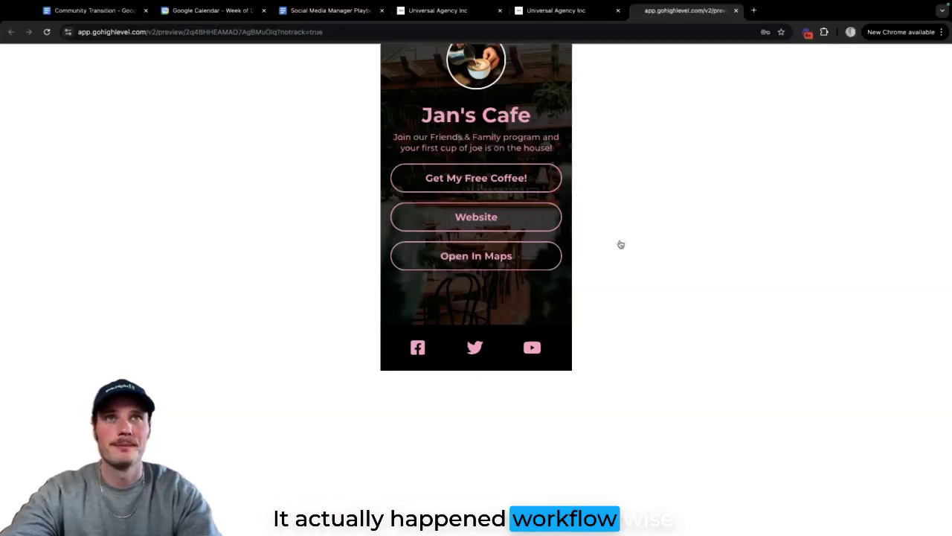
- Return to the automations, search the workflow list for "coff" and check Free Coffee Flow's total enrolment
key("ctrl+shift+Tab")
key("ctrl+shift+Tab")
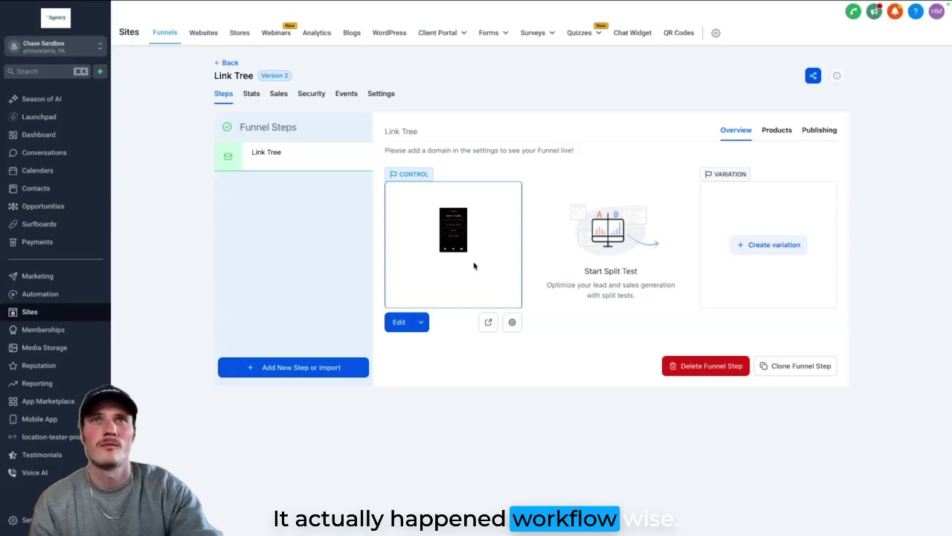
left_click(71, 295)
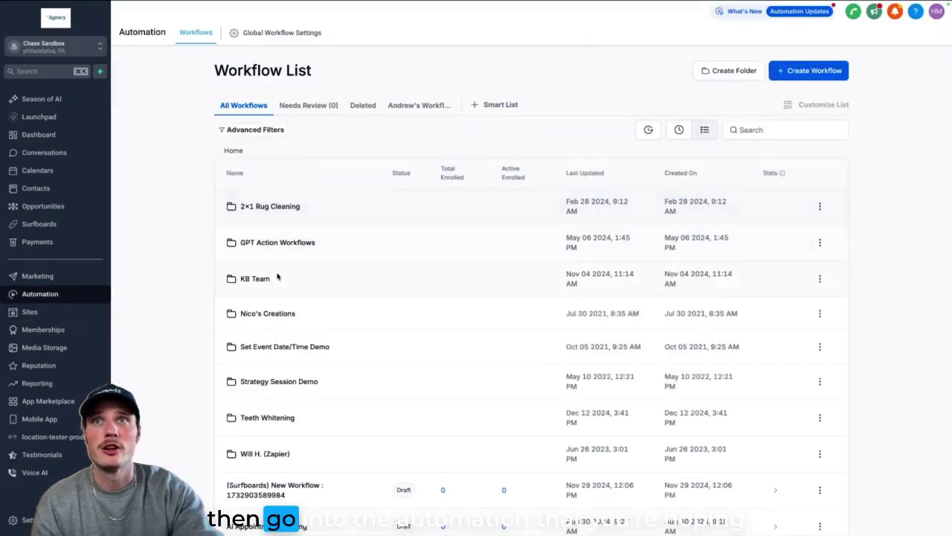
left_click(753, 131)
type("coff")
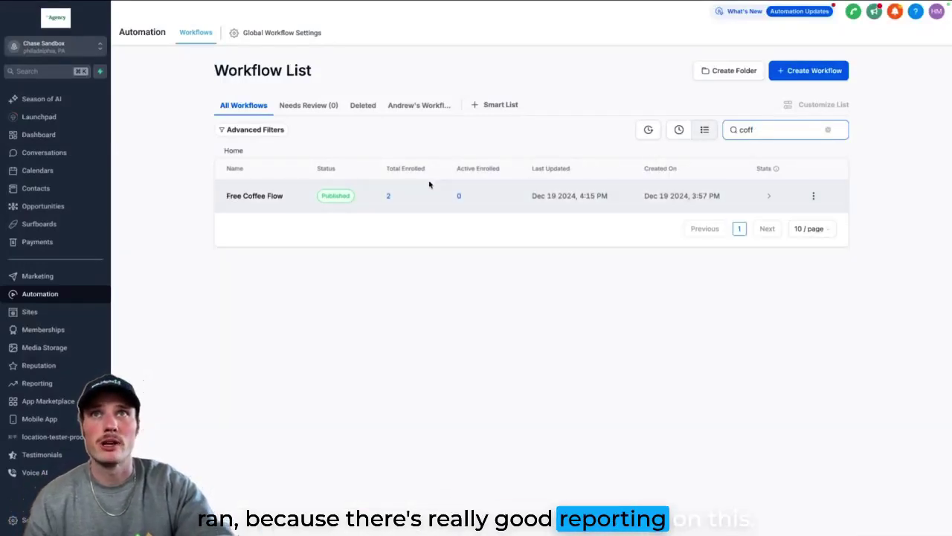
left_click_drag(382, 169, 432, 170)
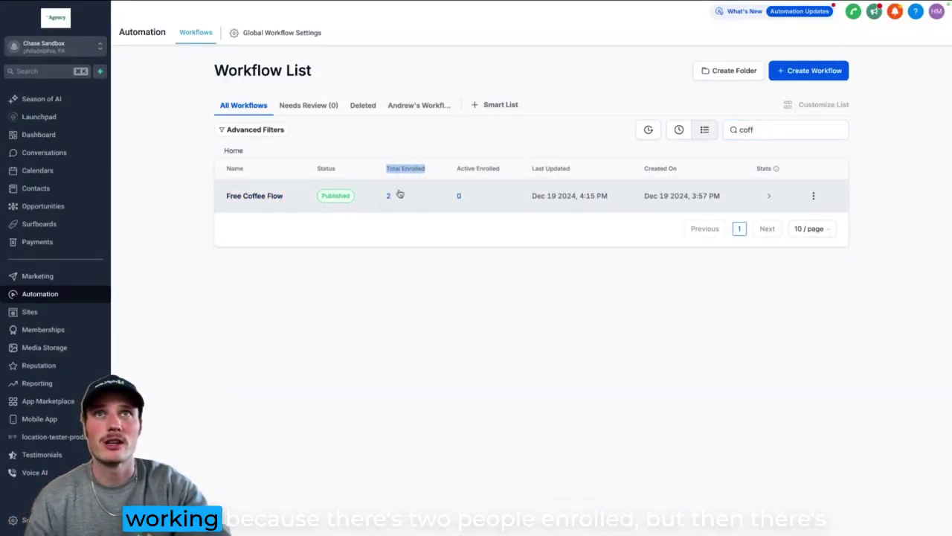
- Open Free Coffee Flow and review its enrollment history and execution logs
left_click(269, 198)
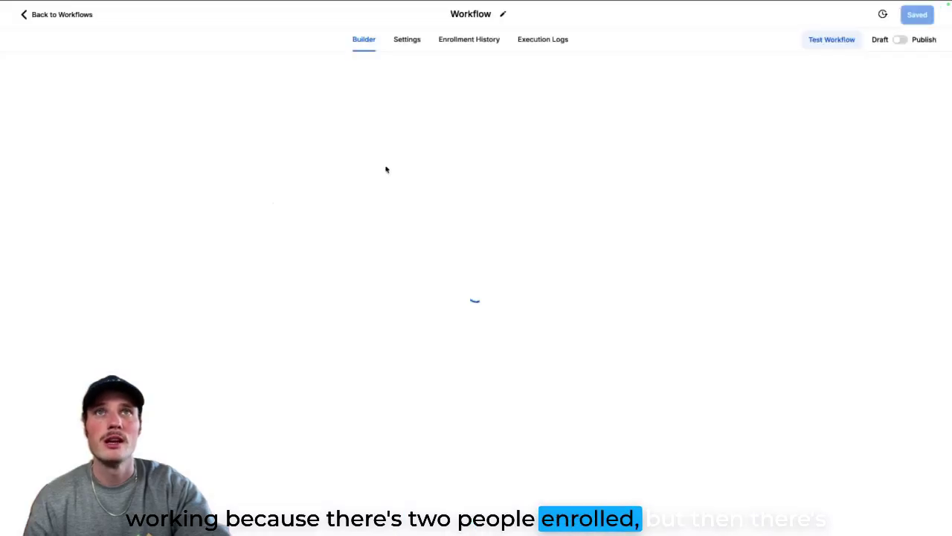
left_click(489, 49)
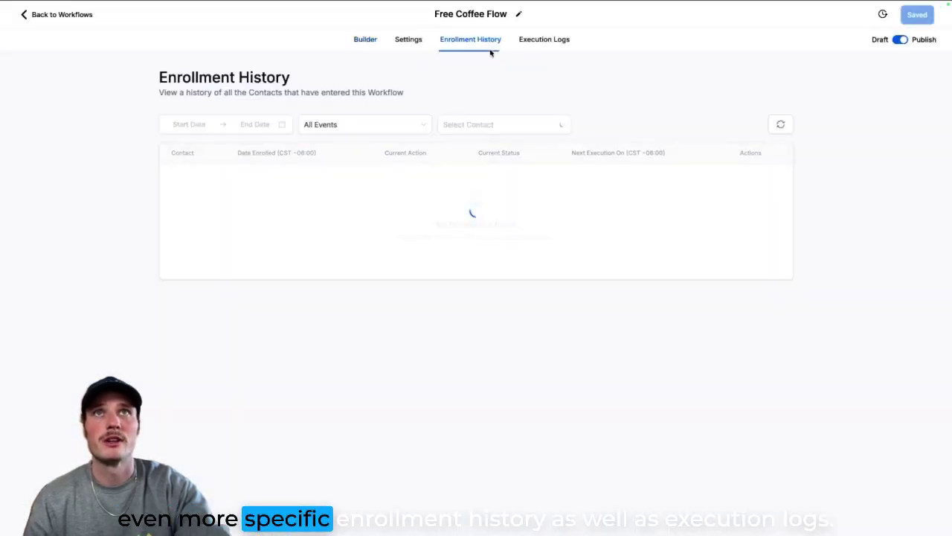
left_click(549, 49)
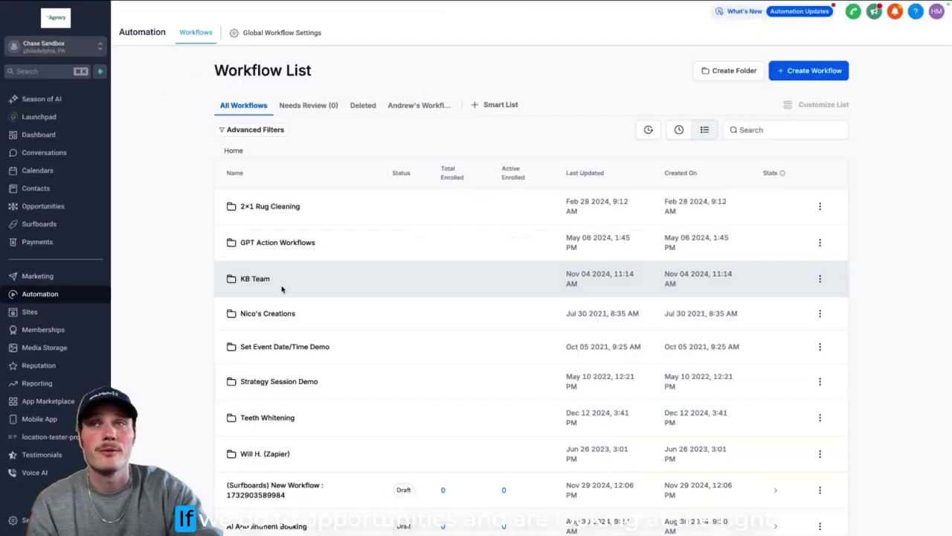
- Show the Standing Offer pipeline in Opportunities and try moving the card in the Opt in stage
left_click(67, 212)
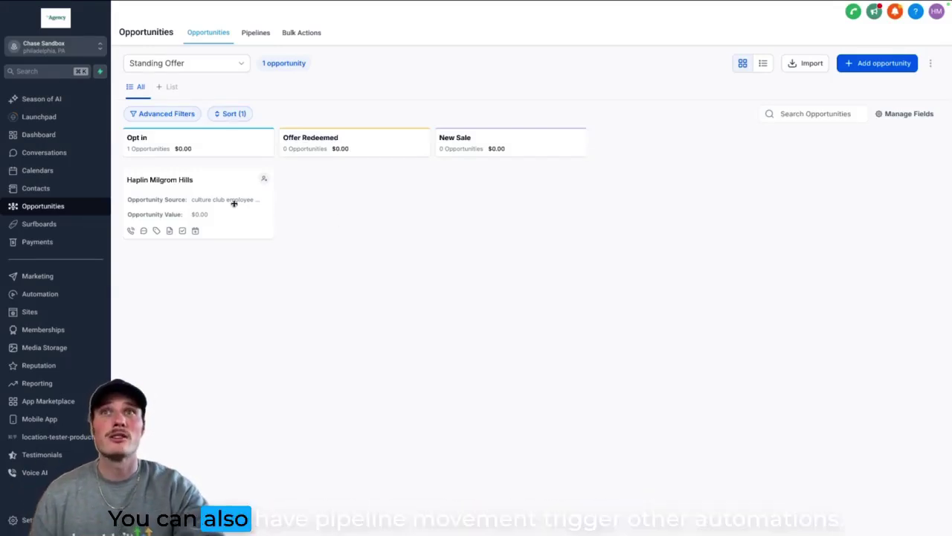
mouse_move(221, 194)
left_mouse_down()
mouse_move(340, 195)
mouse_move(233, 195)
left_mouse_up()
mouse_move(220, 191)
left_mouse_down()
mouse_move(340, 204)
mouse_move(372, 178)
mouse_move(270, 189)
mouse_move(228, 182)
left_mouse_up()
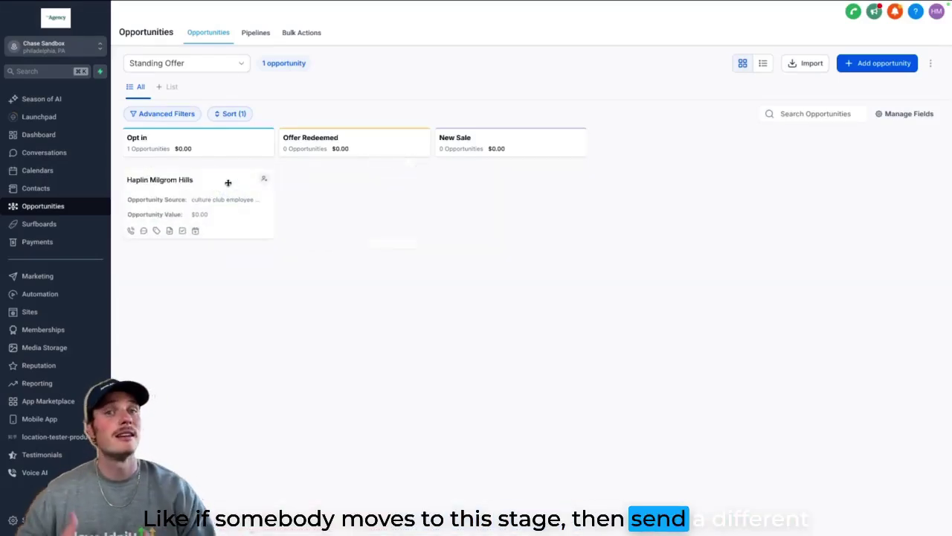